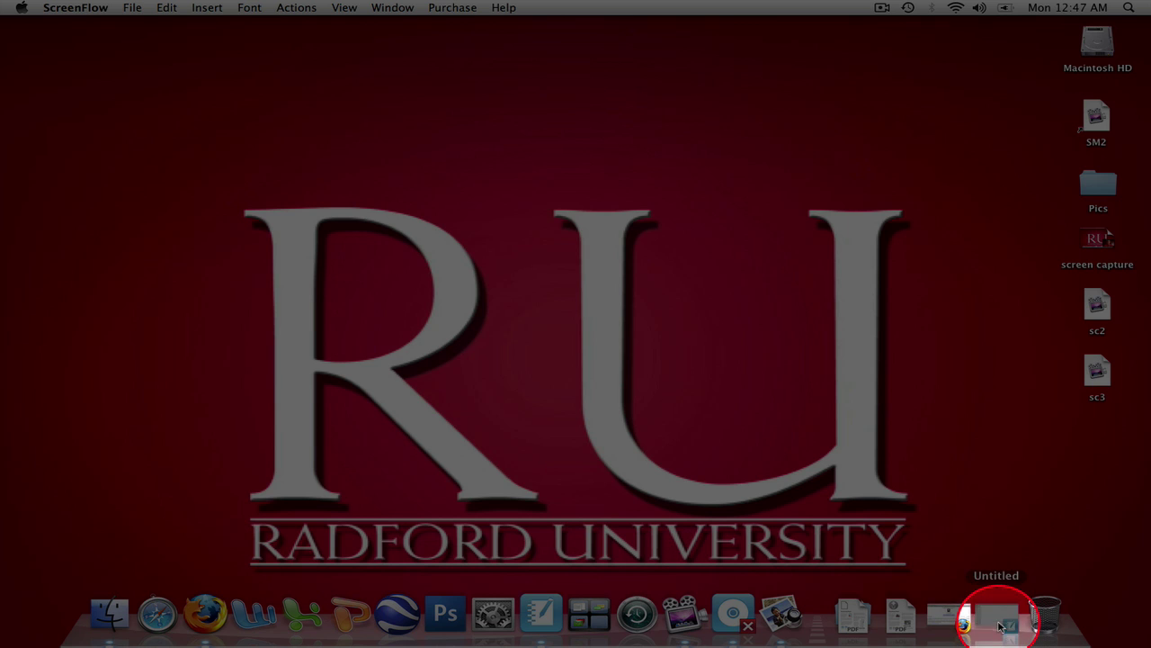
Step: Restore the blank Untitled notebook and open the Capture toolbar, moving it to the right
{"action": "left_click", "coordinate": [1005, 625]}
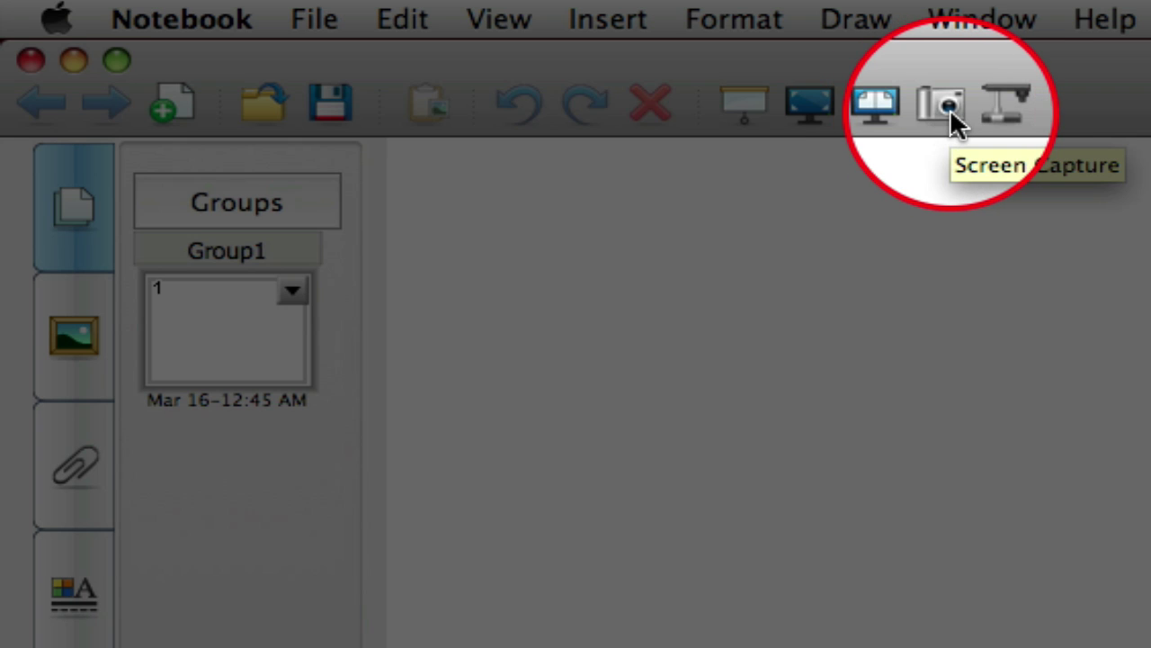
{"action": "left_click", "coordinate": [945, 108]}
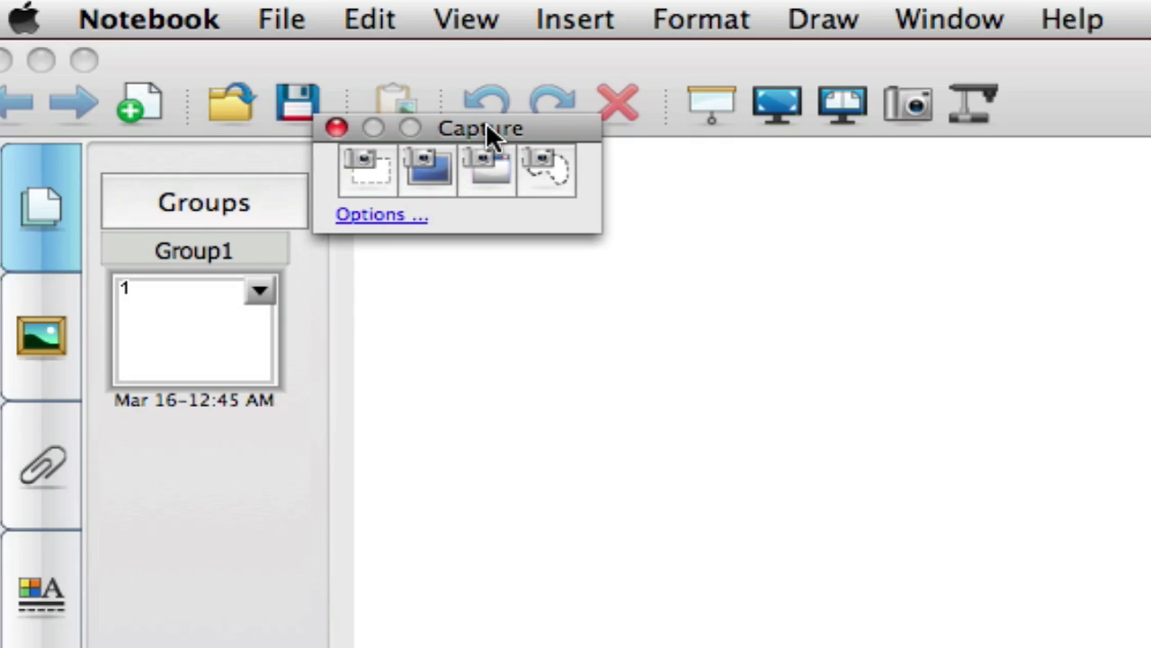
{"action": "left_click_drag", "start_coordinate": [488, 134], "coordinate": [841, 176]}
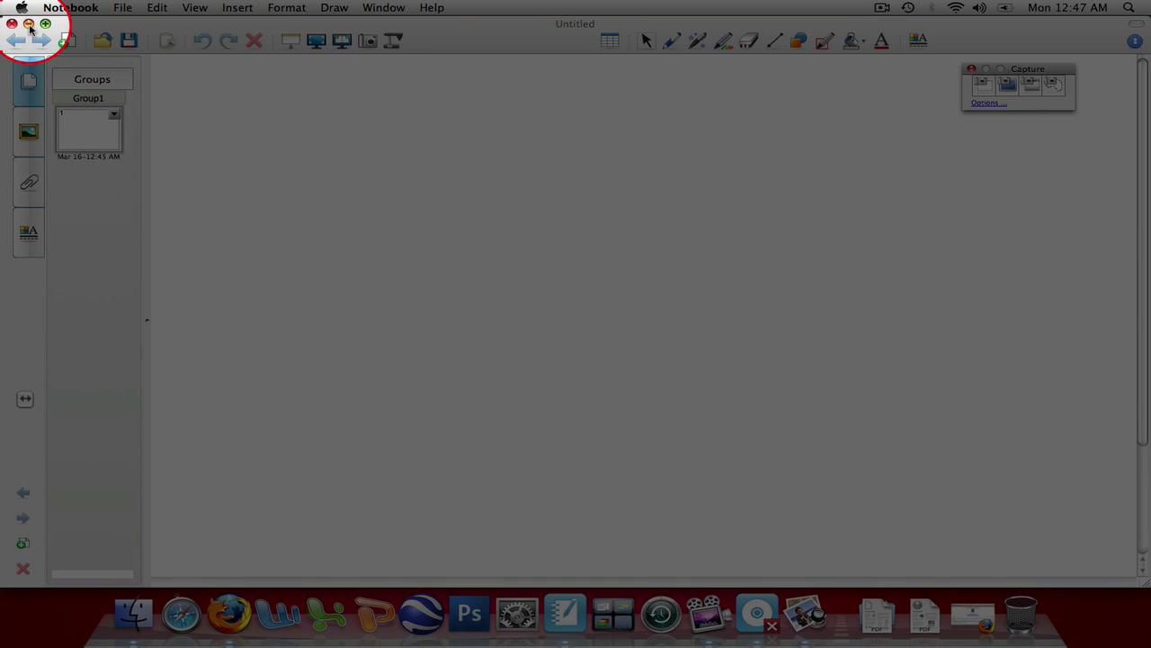
Step: Minimize Notebook and bring back Firefox showing Newton's MacTutor biography page
{"action": "left_click", "coordinate": [29, 27]}
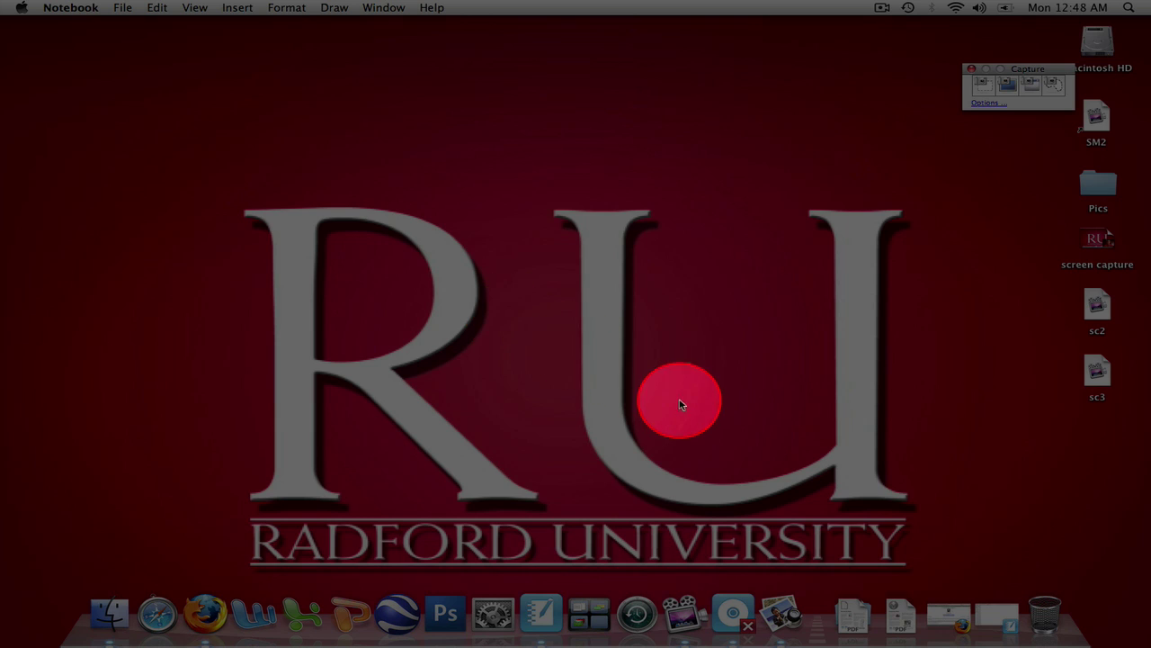
{"action": "left_click", "coordinate": [945, 614]}
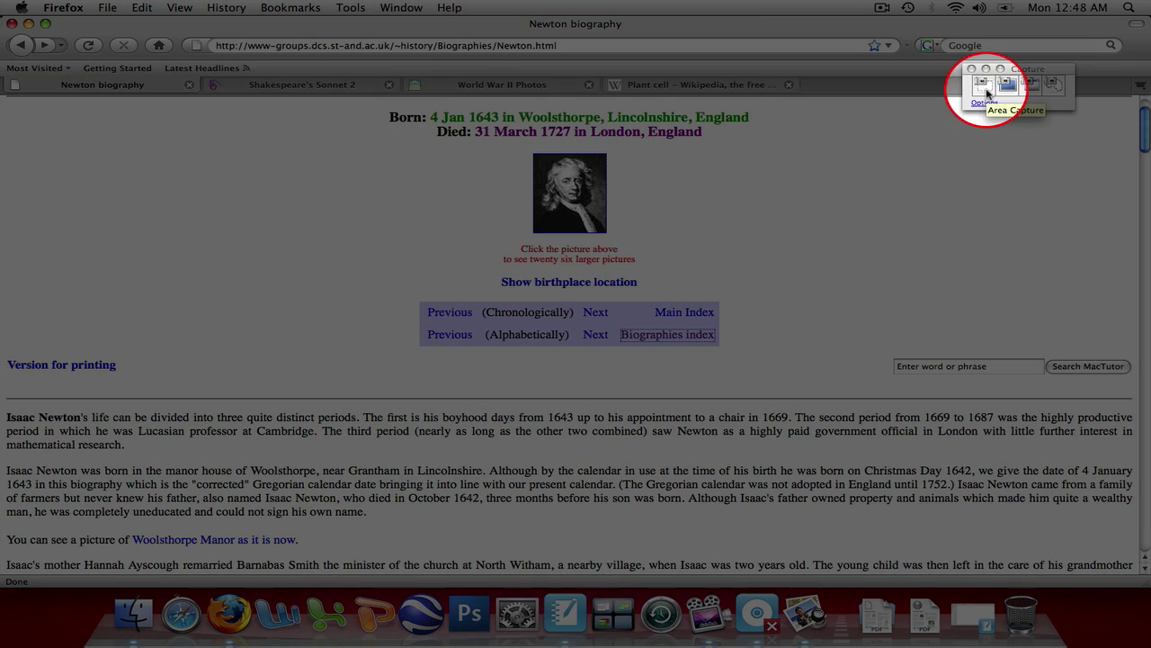
Step: Area-capture the Newton header with the birth and death dates, portrait and navigation links
{"action": "left_click", "coordinate": [986, 93]}
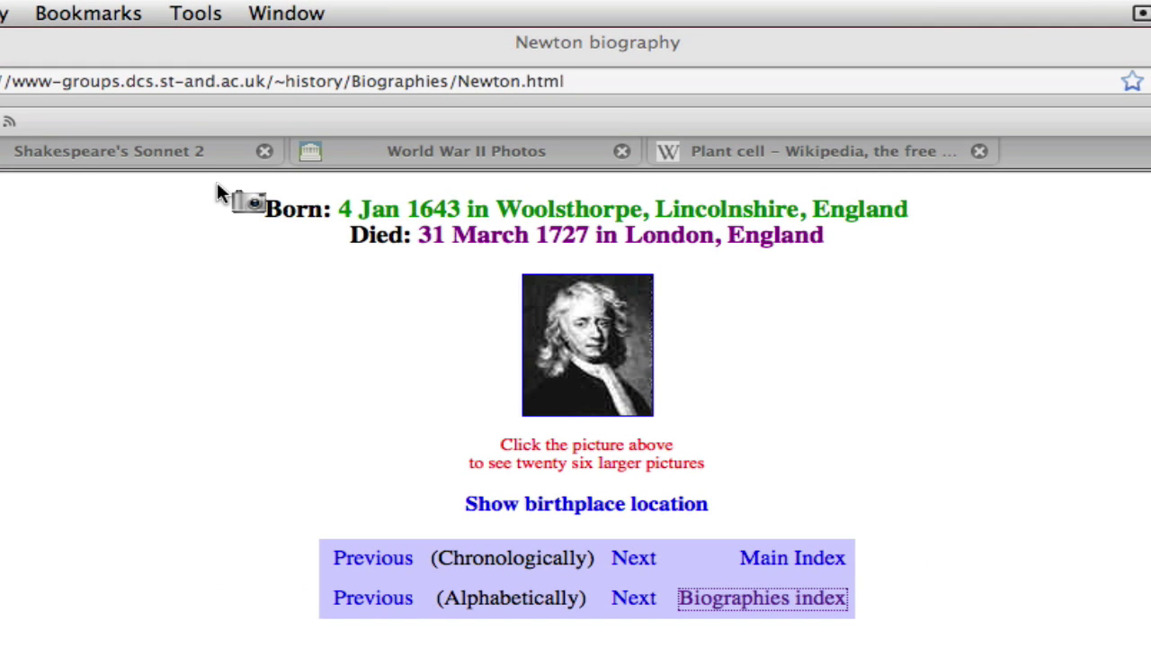
{"action": "left_click_drag", "start_coordinate": [217, 185], "coordinate": [946, 642]}
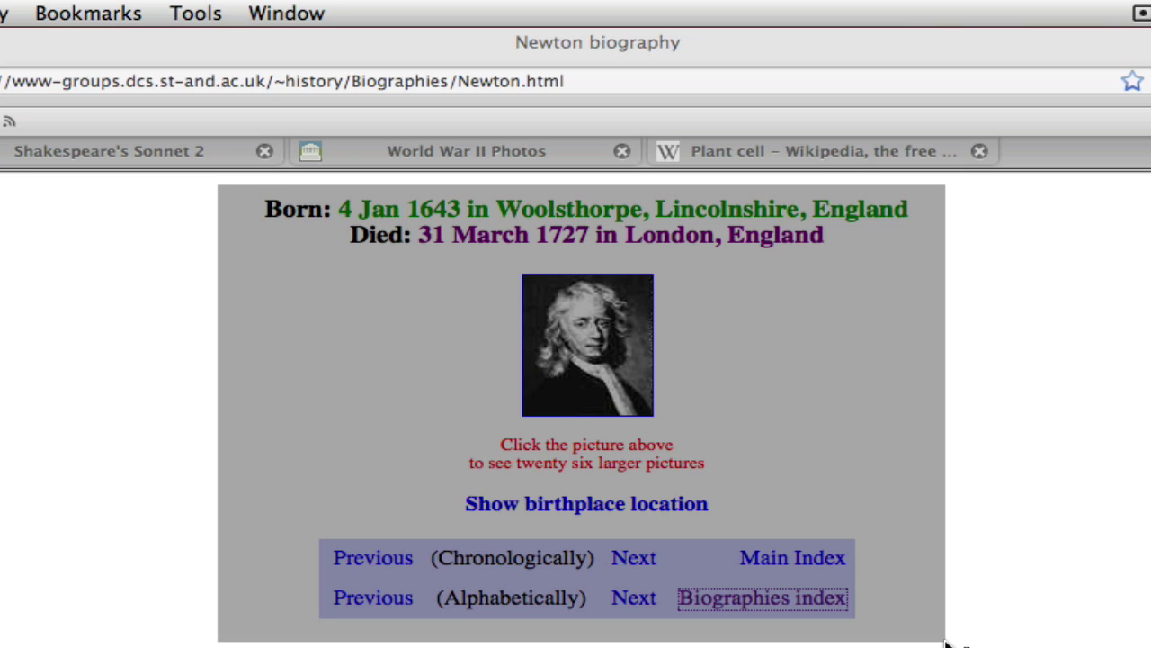
{"action": "left_click_drag", "start_coordinate": [946, 642], "coordinate": [946, 642]}
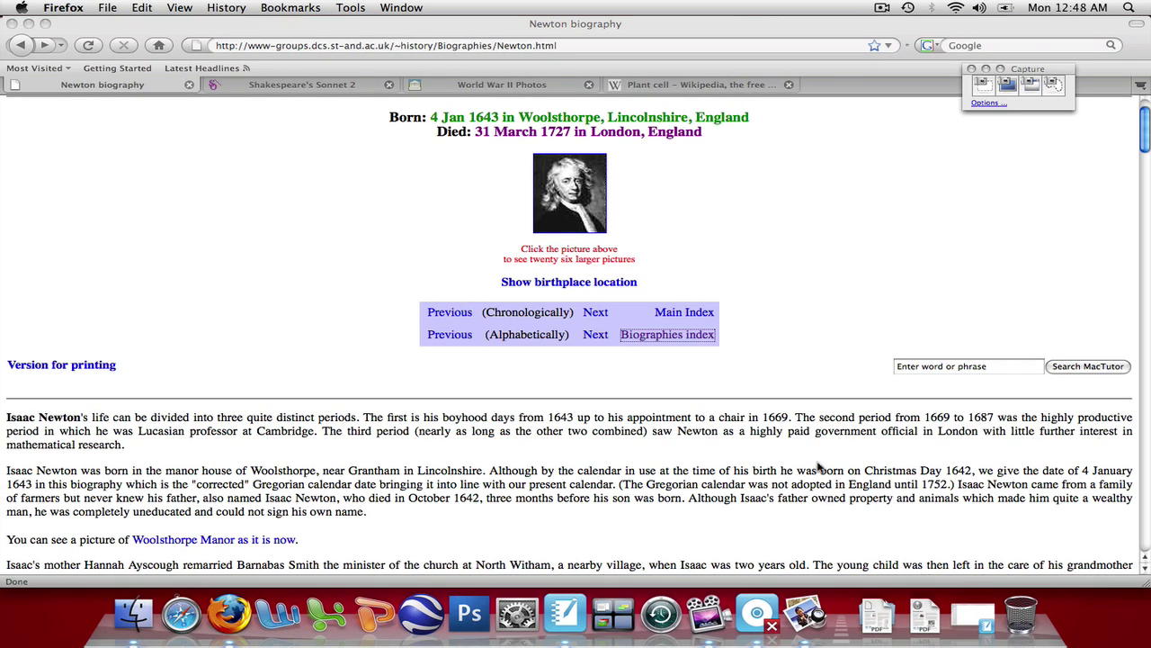
{"action": "left_click", "coordinate": [971, 619]}
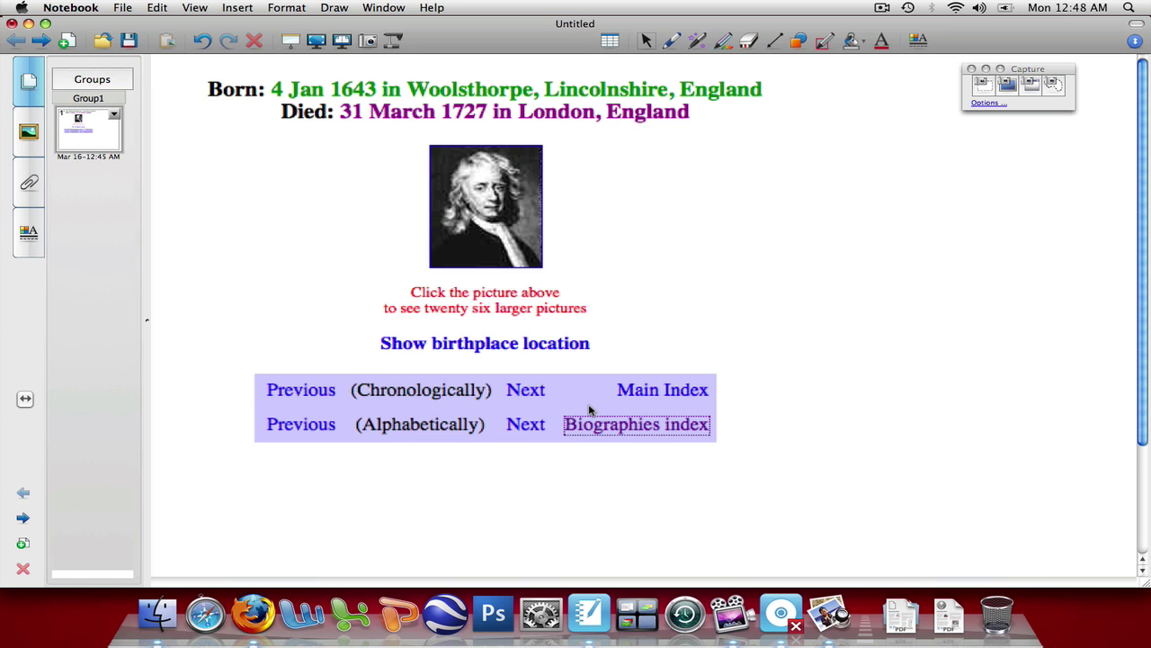
{"action": "left_click", "coordinate": [28, 23]}
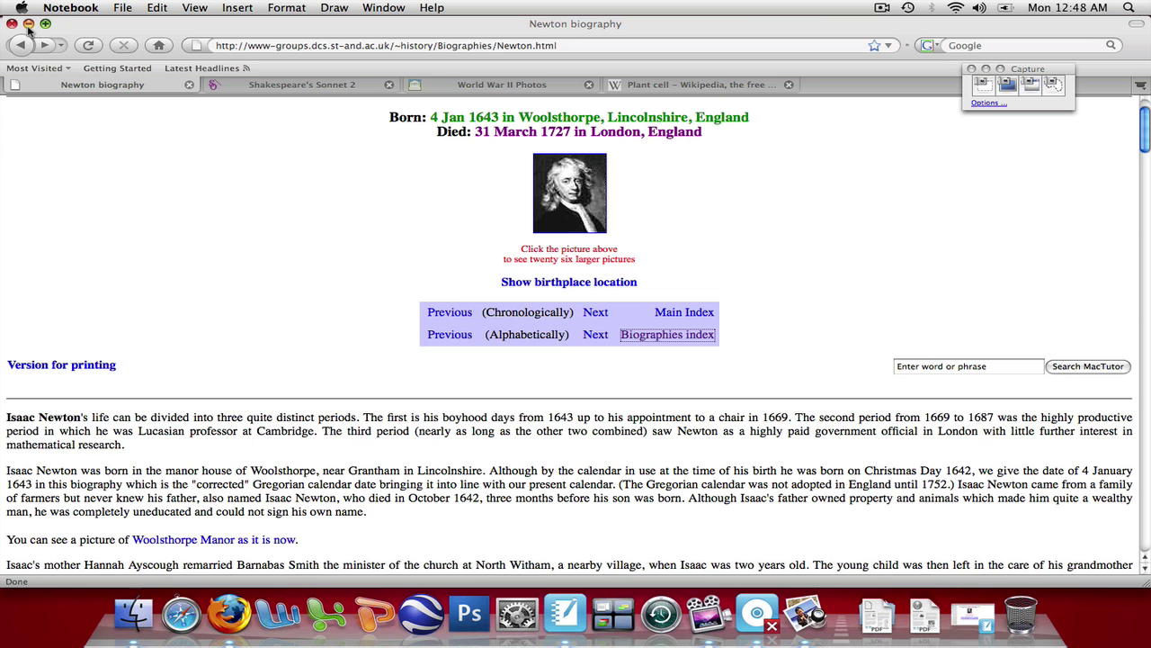
Step: Take a full-screen capture of the Shakespeare's Sonnet 2 page into the notebook
{"action": "left_click", "coordinate": [287, 90]}
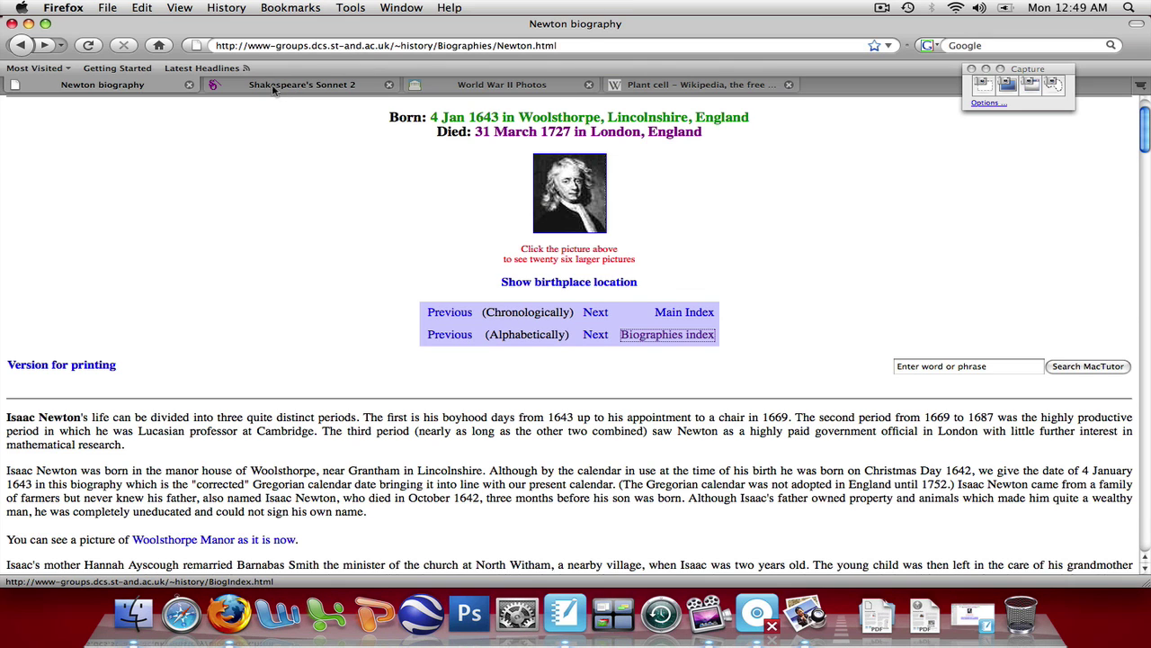
{"action": "left_click", "coordinate": [285, 90]}
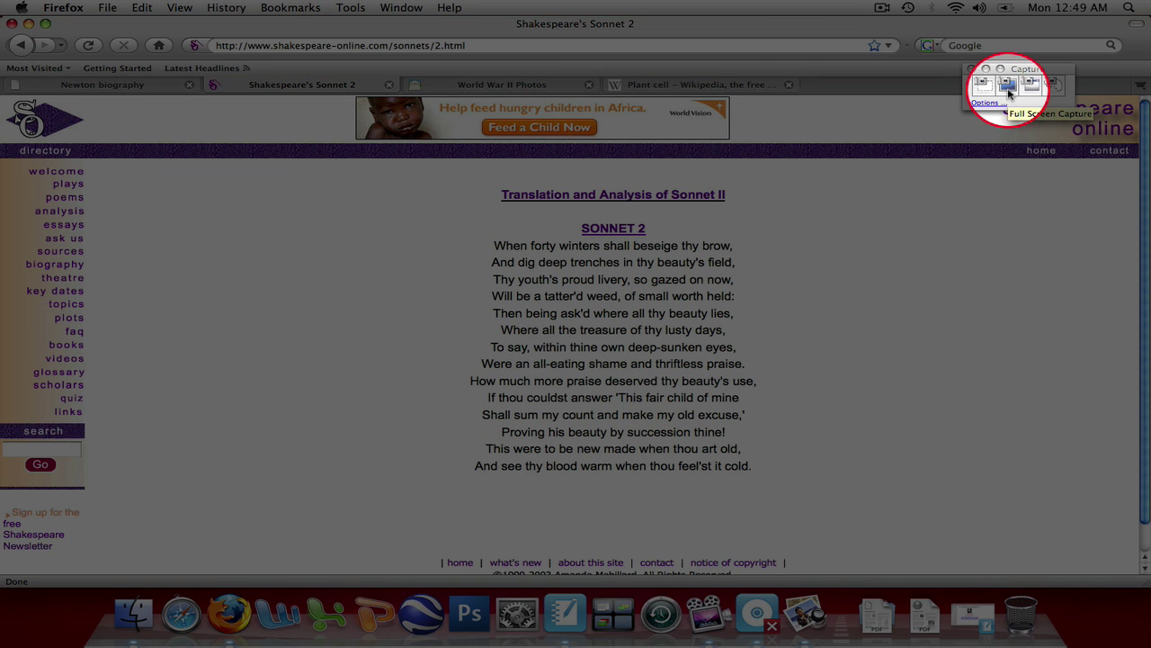
{"action": "left_click", "coordinate": [1008, 93]}
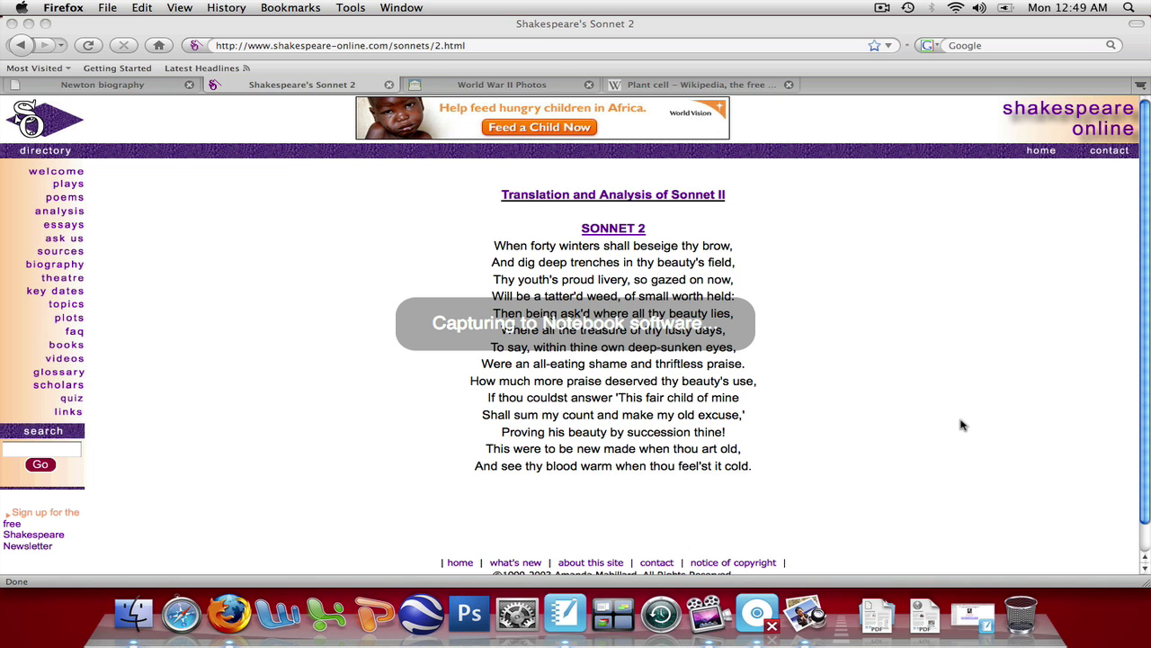
Step: Move the sonnet screenshot up and left on page 2, then minimize Notebook
{"action": "left_click", "coordinate": [979, 614]}
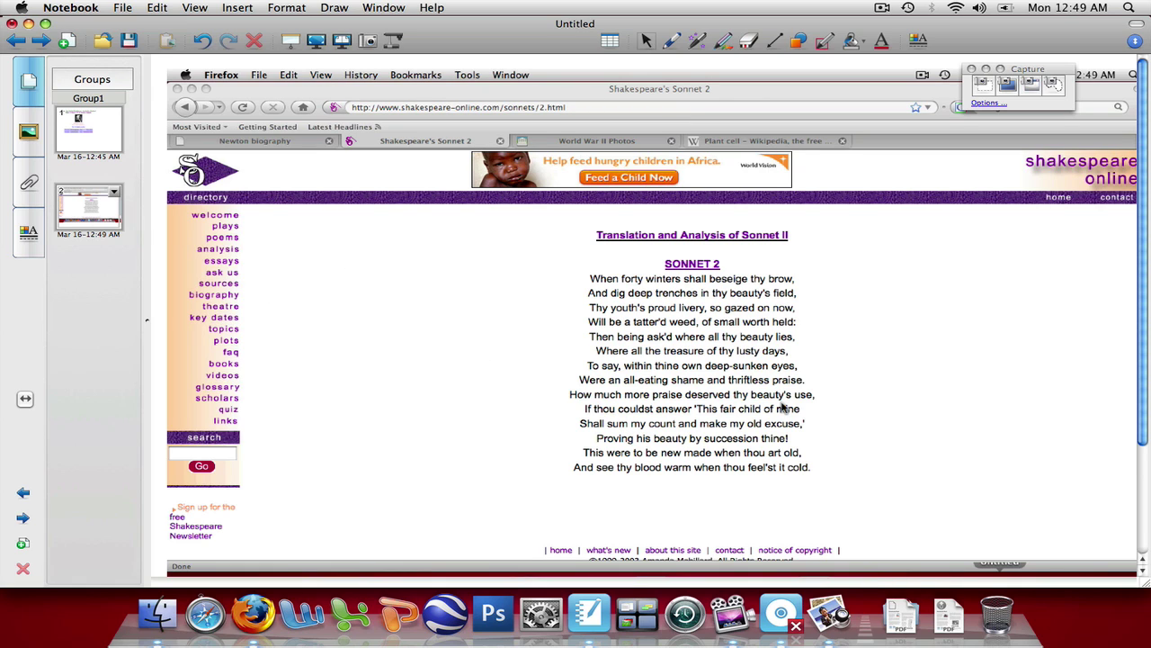
{"action": "left_click_drag", "start_coordinate": [788, 409], "coordinate": [785, 380]}
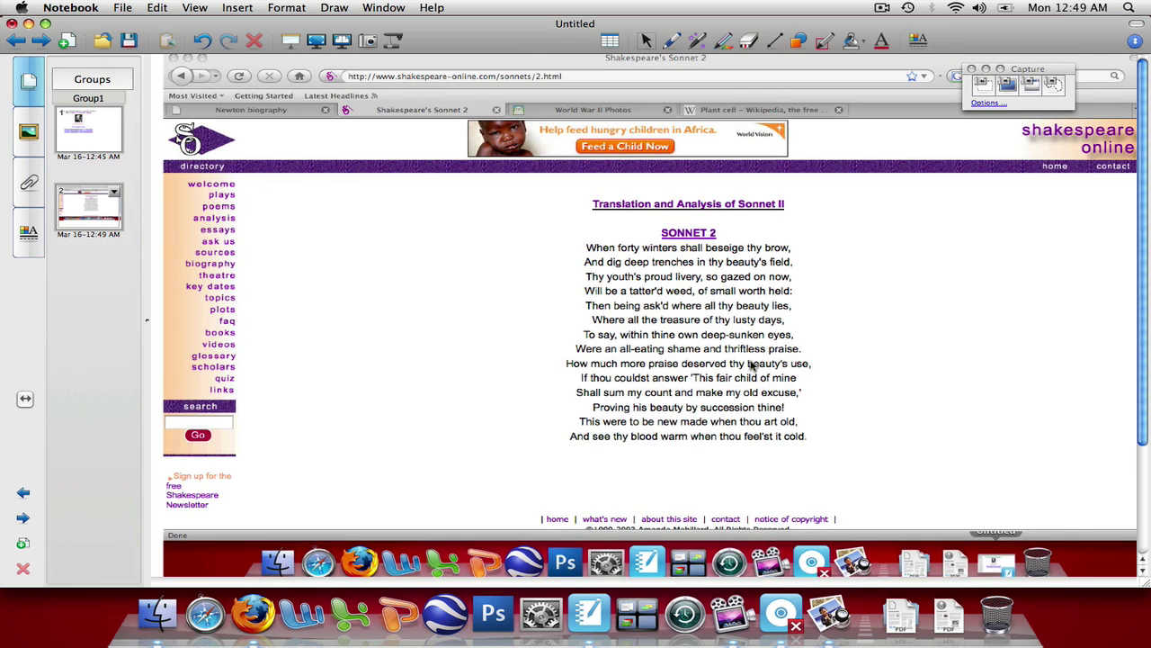
{"action": "left_click", "coordinate": [28, 23]}
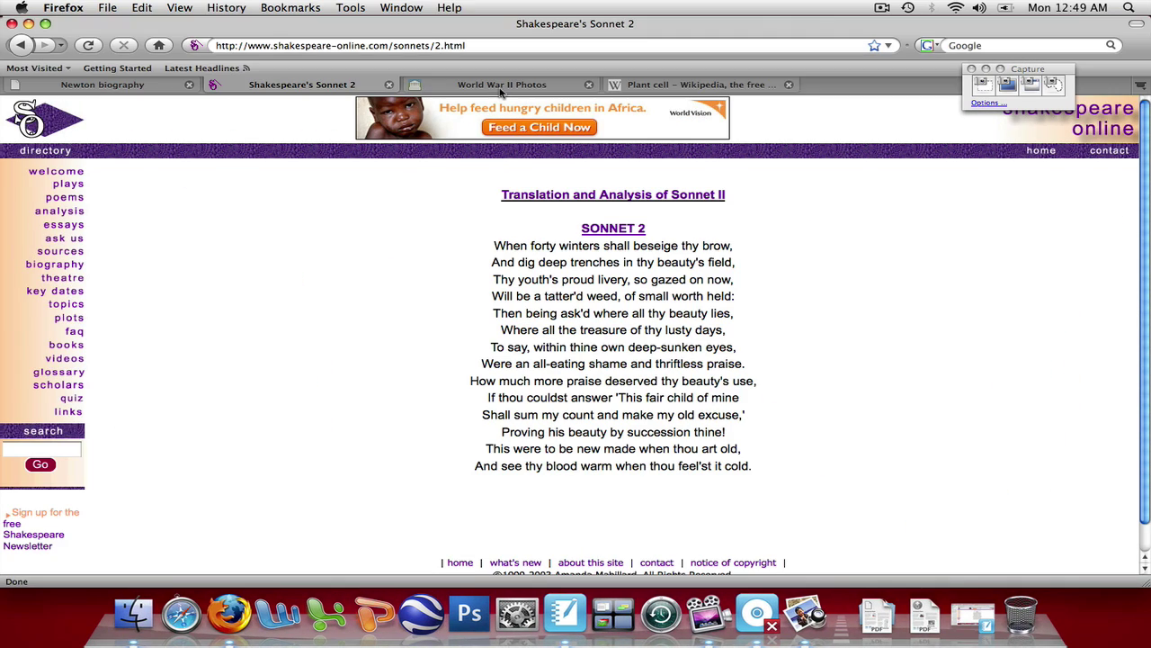
Step: Window-capture the National Archives Pictures of World War II page
{"action": "left_click", "coordinate": [501, 84]}
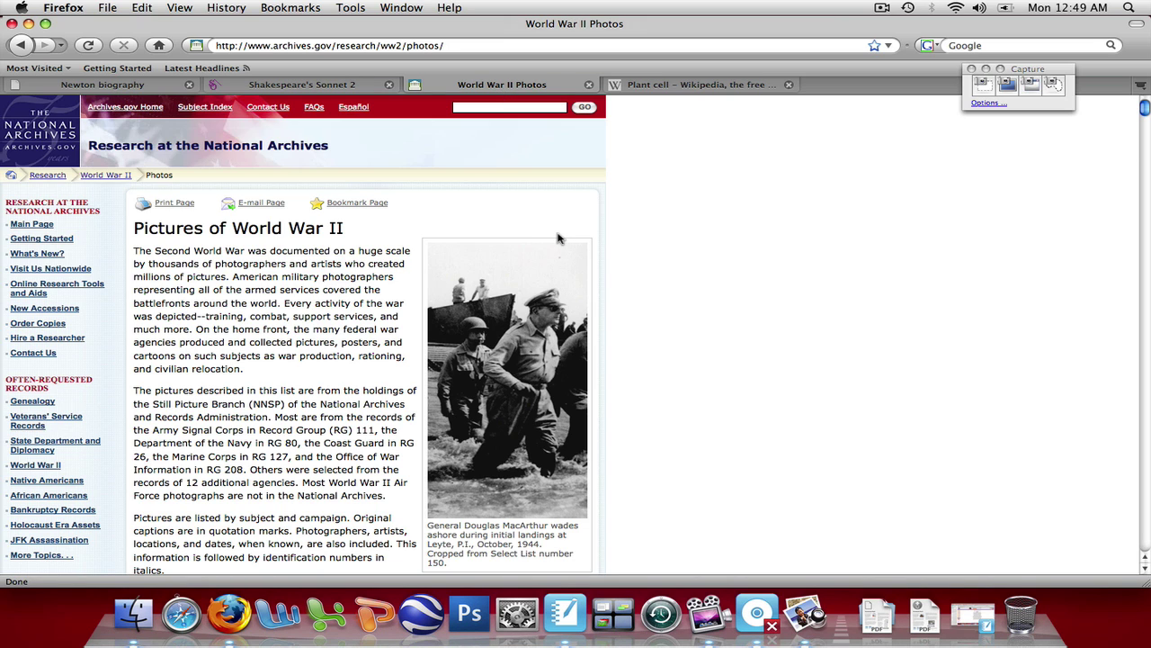
{"action": "left_click", "coordinate": [1032, 91]}
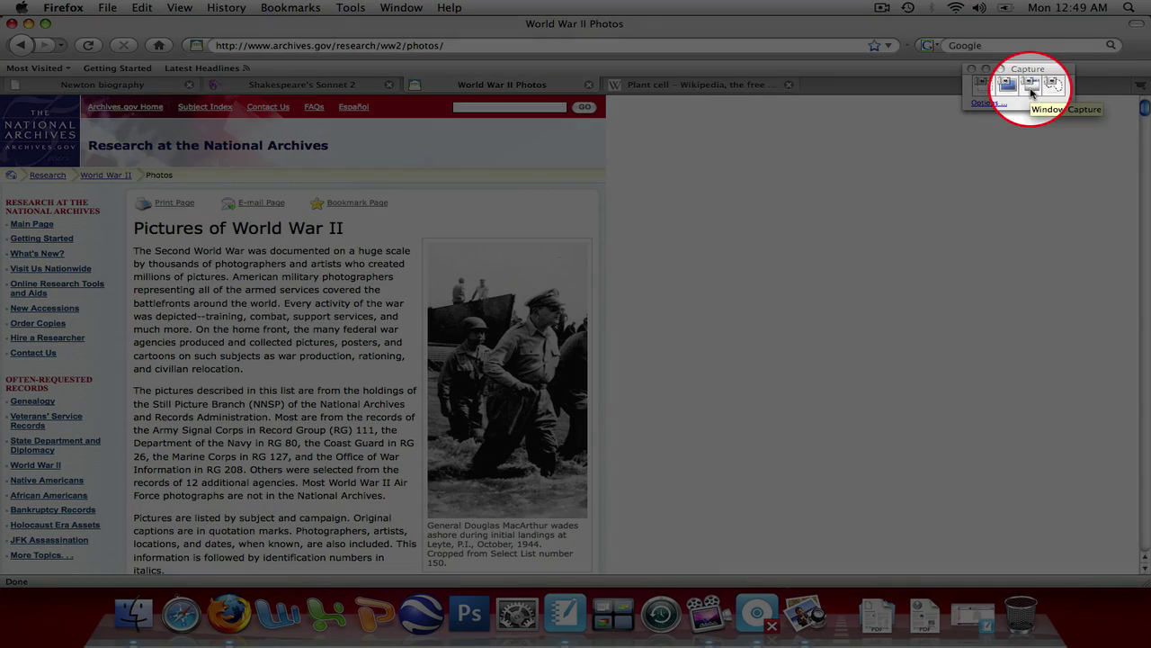
{"action": "left_click", "coordinate": [1032, 92]}
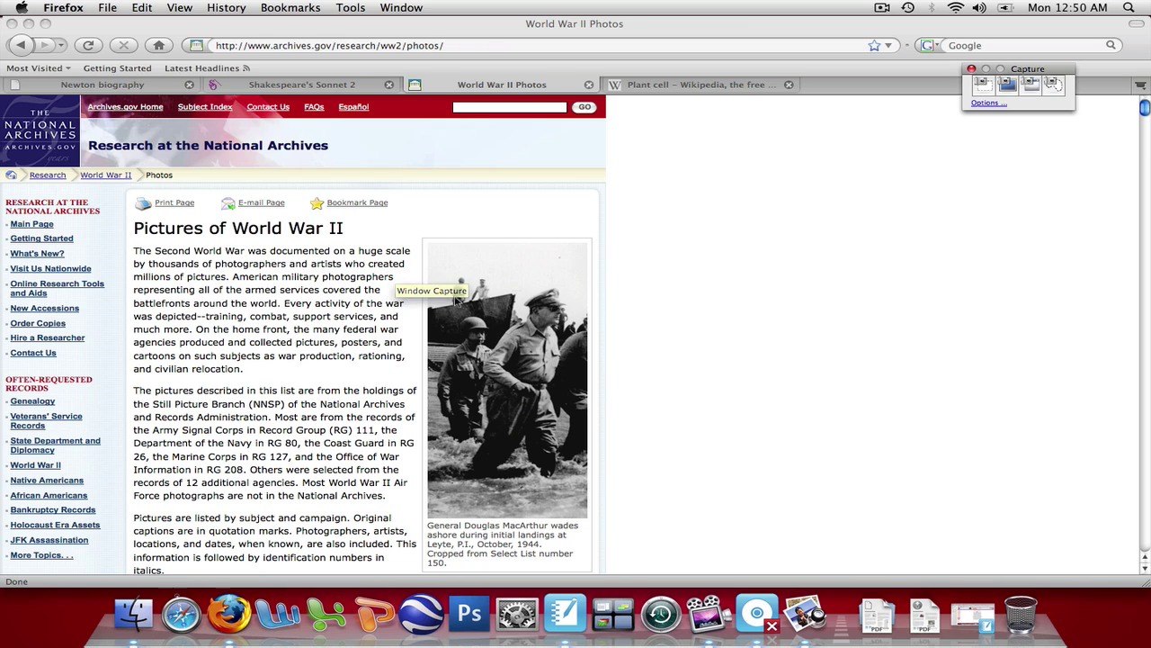
Step: Nudge the World War II capture on page 3, minimize Notebook, and show the Plant cell article
{"action": "left_click", "coordinate": [987, 627]}
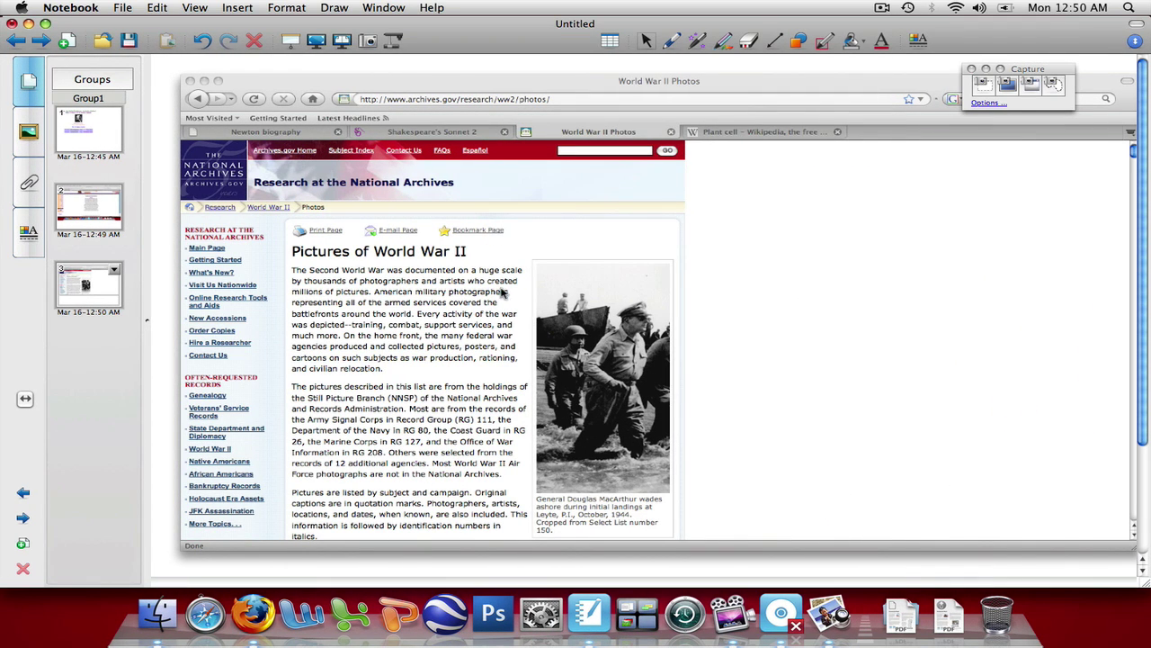
{"action": "left_click_drag", "start_coordinate": [748, 325], "coordinate": [735, 324]}
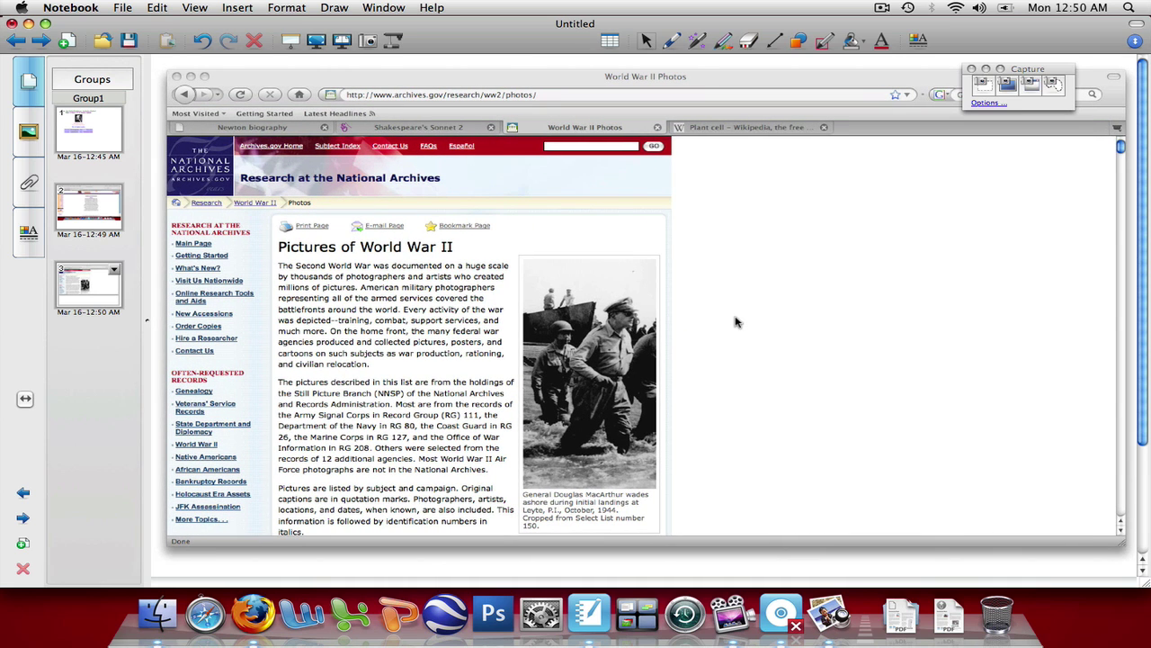
{"action": "left_click", "coordinate": [28, 23]}
{"action": "left_click", "coordinate": [661, 85]}
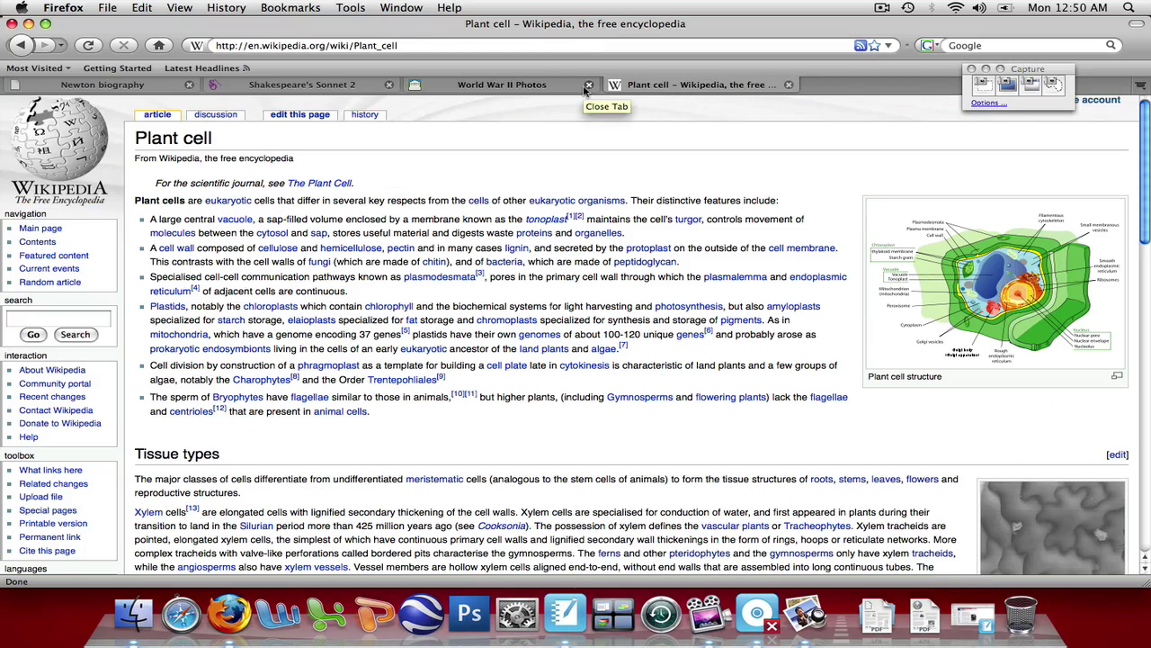
Step: Freehand-capture the plant cell structure diagram from the Wikipedia article
{"action": "left_click", "coordinate": [1055, 85]}
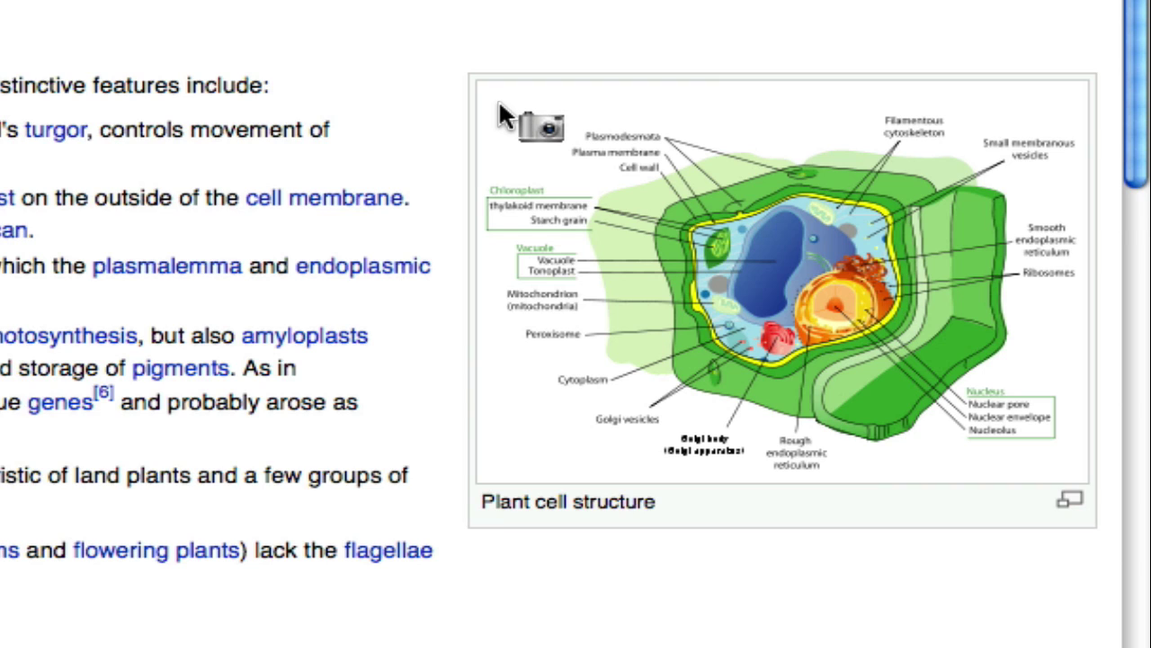
{"action": "mouse_move", "coordinate": [500, 100]}
{"action": "left_mouse_down"}
{"action": "mouse_move", "coordinate": [1010, 102]}
{"action": "mouse_move", "coordinate": [1072, 123]}
{"action": "mouse_move", "coordinate": [1090, 245]}
{"action": "mouse_move", "coordinate": [1082, 421]}
{"action": "mouse_move", "coordinate": [1048, 462]}
{"action": "mouse_move", "coordinate": [879, 522]}
{"action": "mouse_move", "coordinate": [788, 531]}
{"action": "mouse_move", "coordinate": [670, 505]}
{"action": "mouse_move", "coordinate": [585, 471]}
{"action": "mouse_move", "coordinate": [516, 381]}
{"action": "mouse_move", "coordinate": [478, 241]}
{"action": "mouse_move", "coordinate": [476, 181]}
{"action": "mouse_move", "coordinate": [503, 103]}
{"action": "left_mouse_up"}
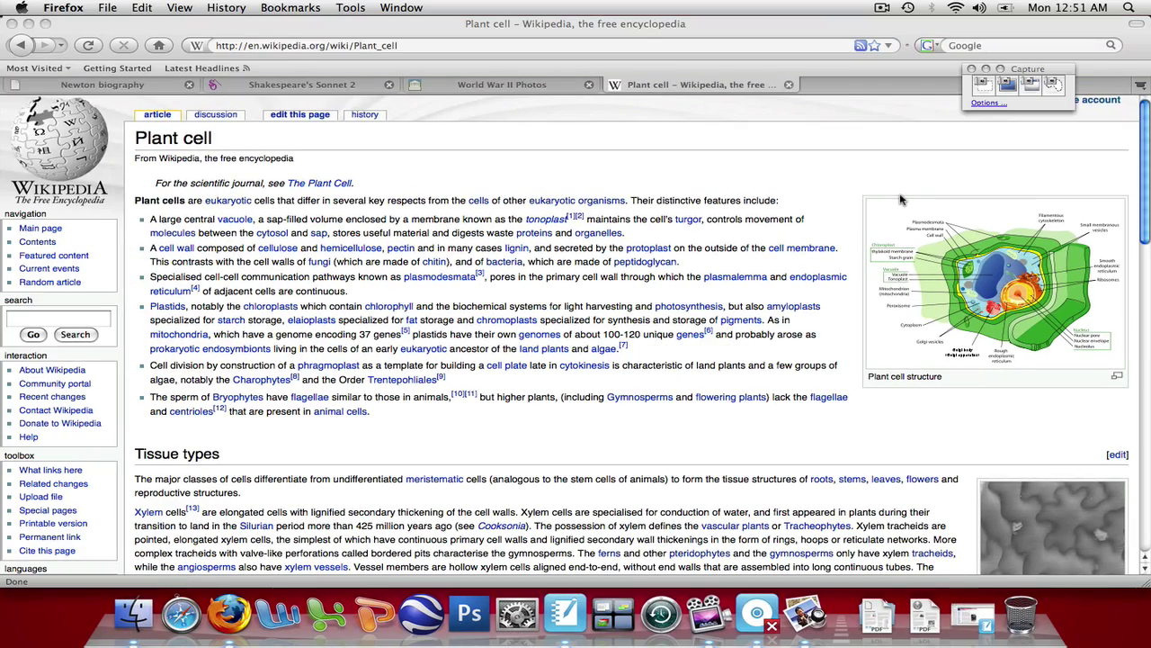
Step: Restore Notebook and display page 1 with the Newton header capture
{"action": "left_click", "coordinate": [973, 621]}
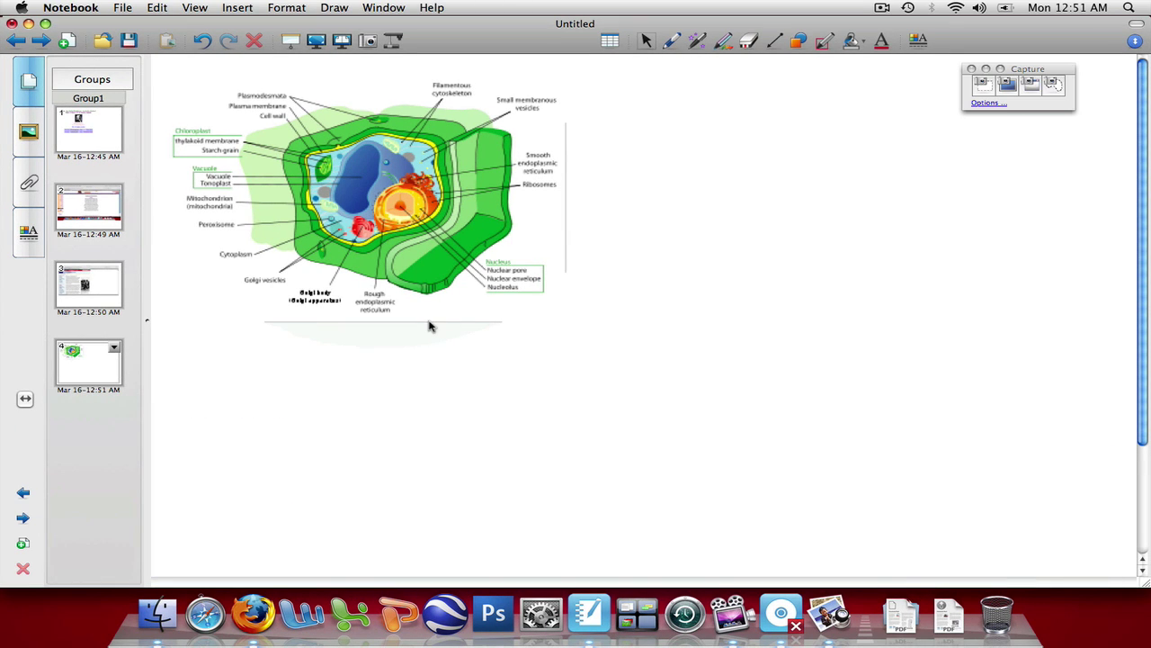
{"action": "left_click", "coordinate": [92, 133]}
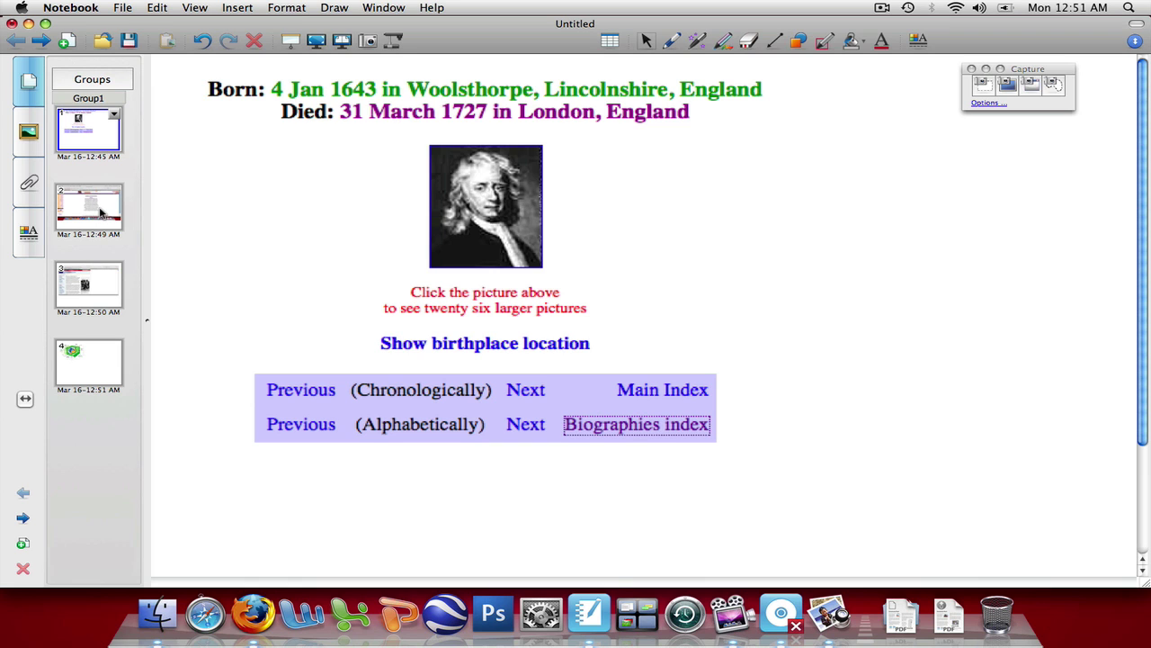
Step: Page through the sonnet, World War II and plant cell captures on pages 2, 3 and 4
{"action": "left_click", "coordinate": [101, 212]}
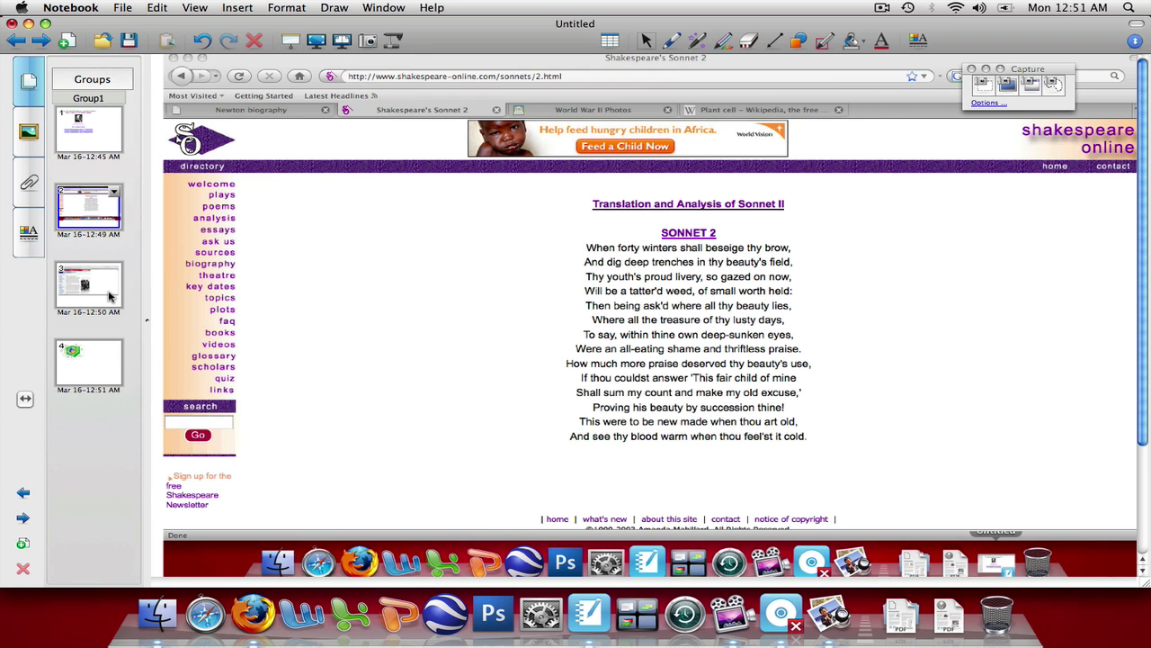
{"action": "left_click", "coordinate": [109, 296]}
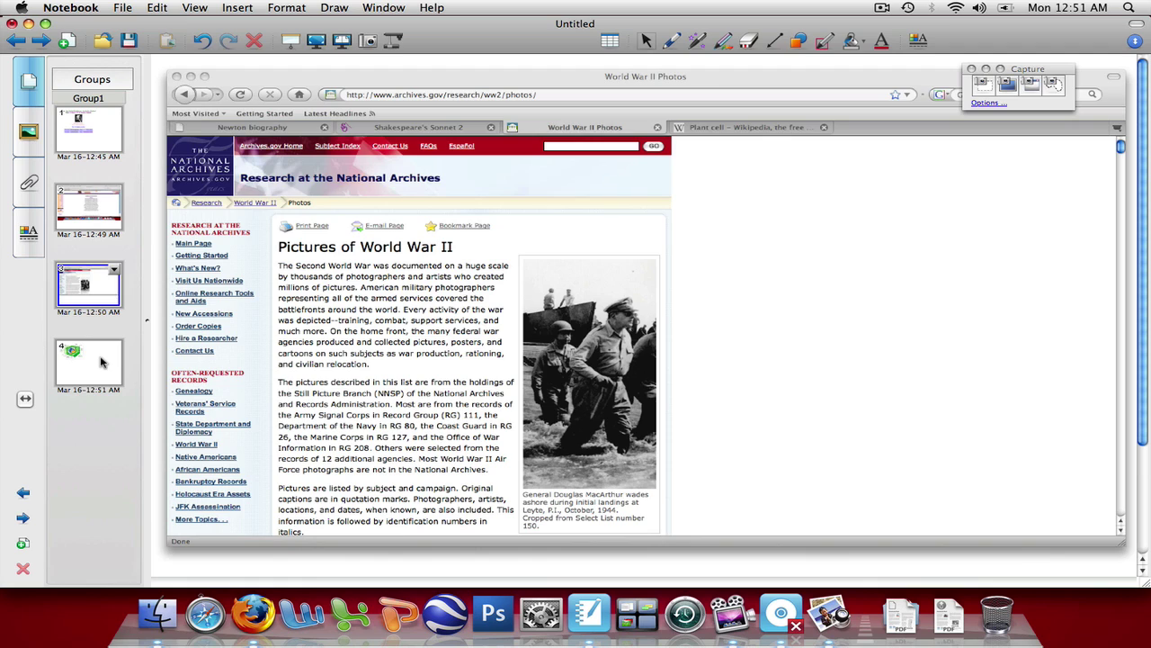
{"action": "left_click", "coordinate": [101, 362]}
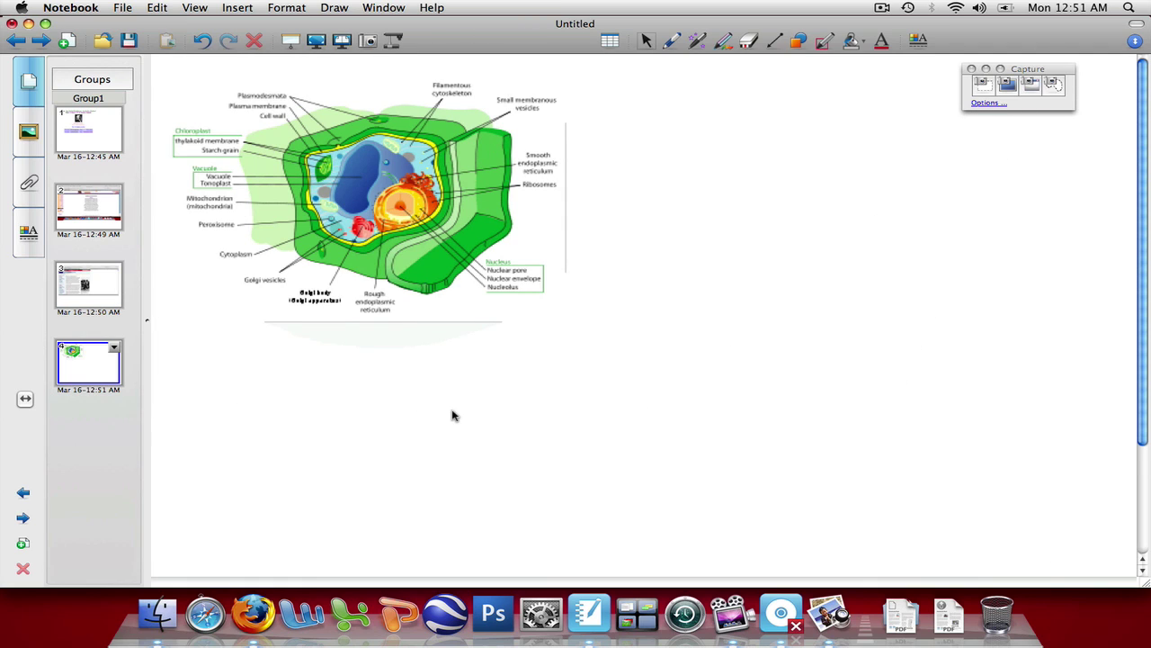